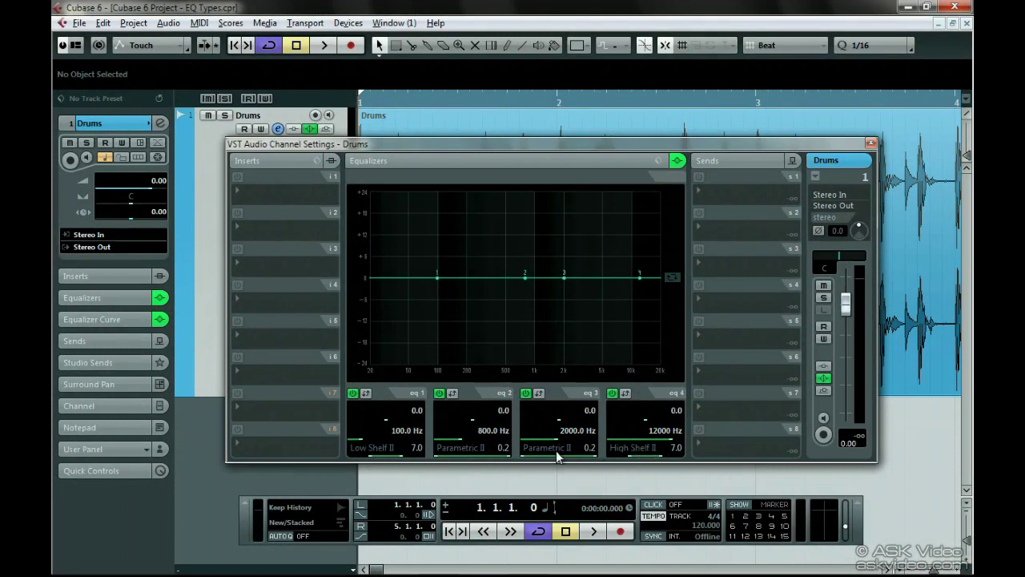
Review the available filter types for all four EQ bands on the Drums channel, keeping each band's current type.
click(390, 448)
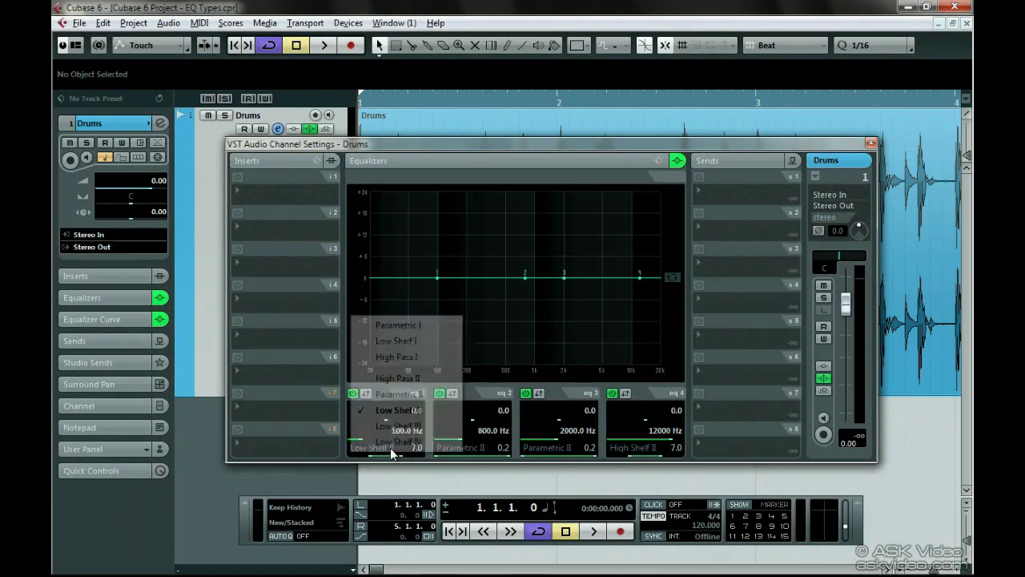
click(433, 415)
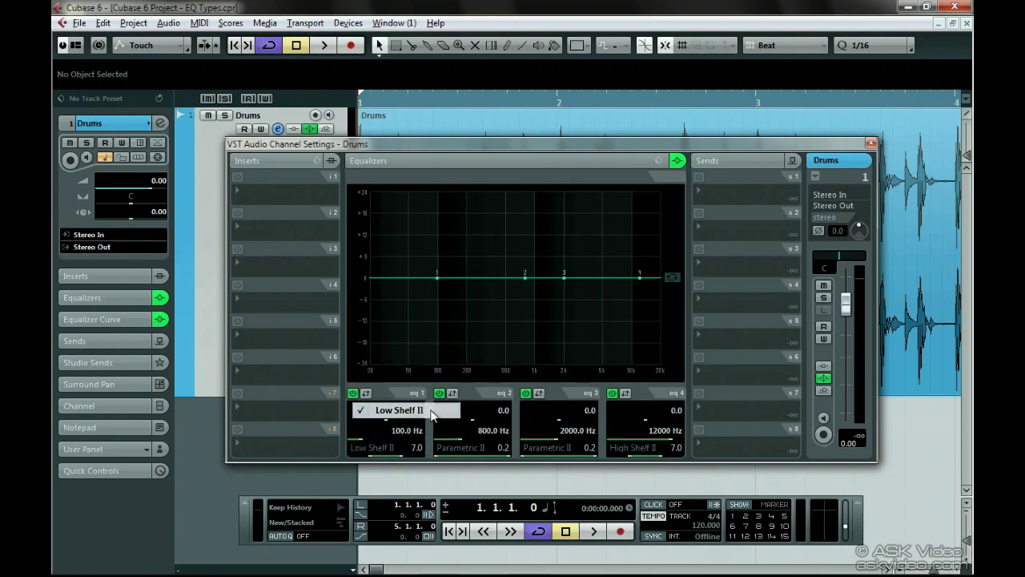
click(626, 447)
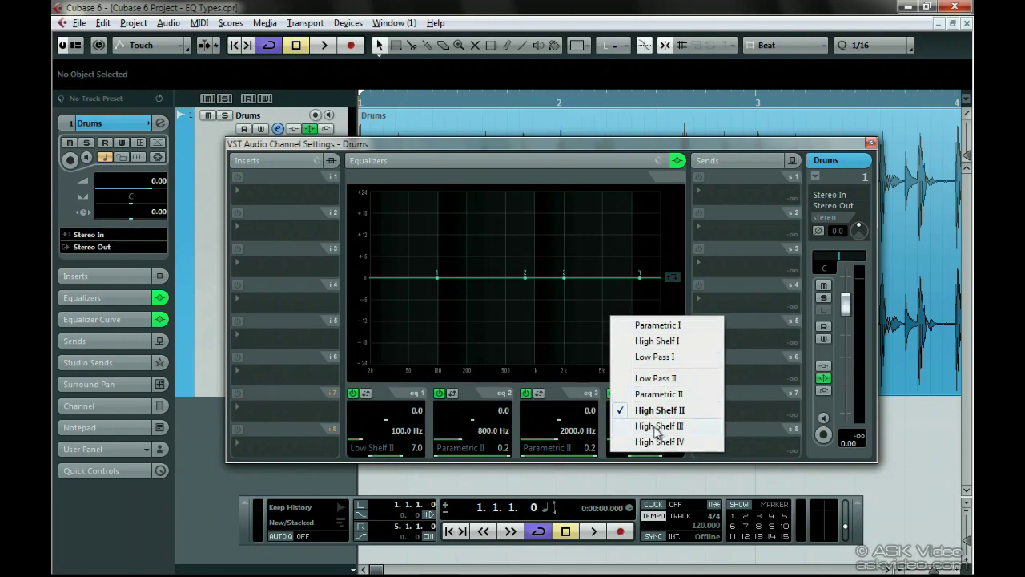
click(476, 447)
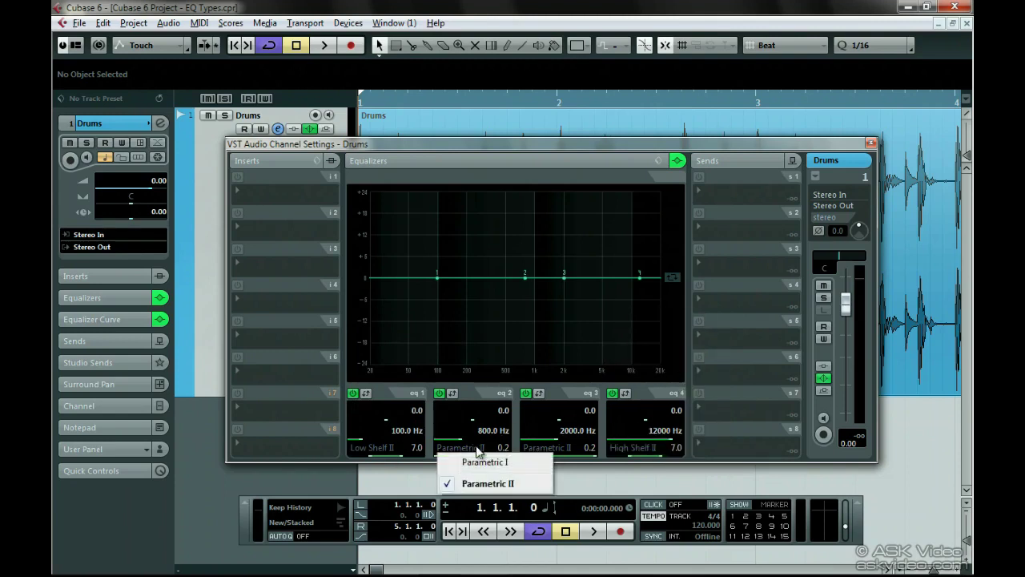
click(476, 447)
click(547, 448)
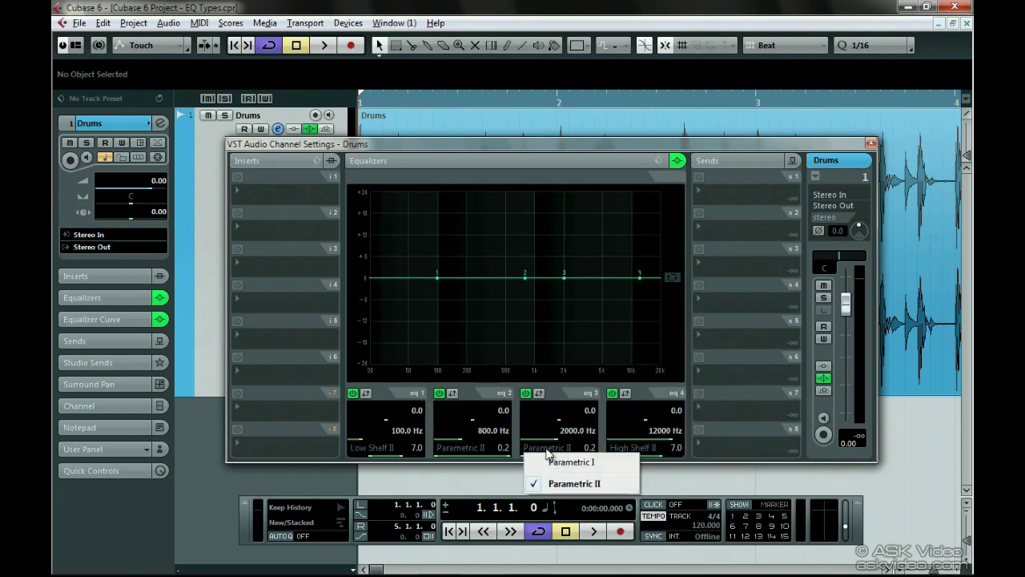
click(548, 453)
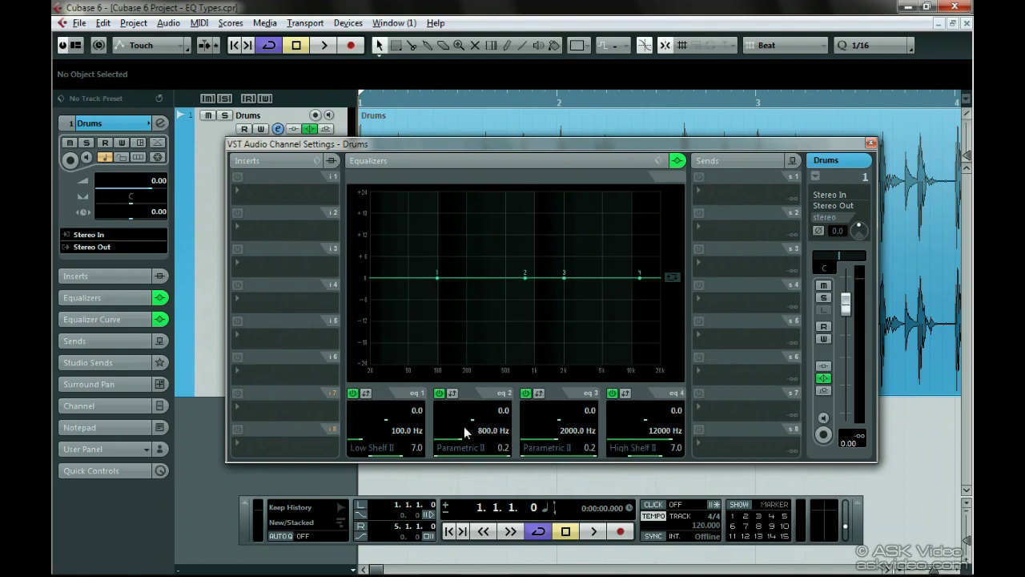
Turn off EQ bands 2, 3 and 4 on the Drums channel.
click(440, 394)
click(526, 393)
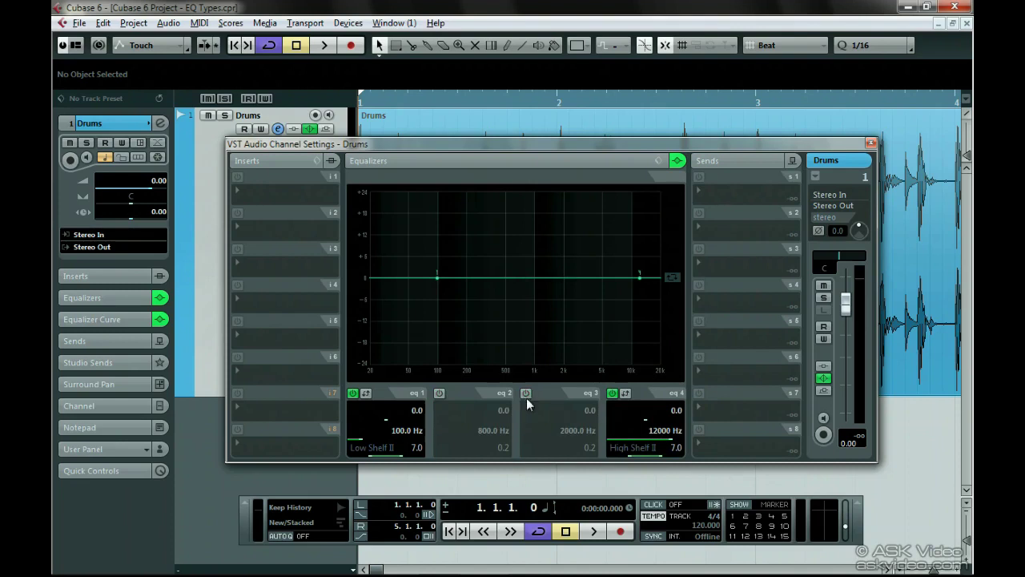
click(613, 393)
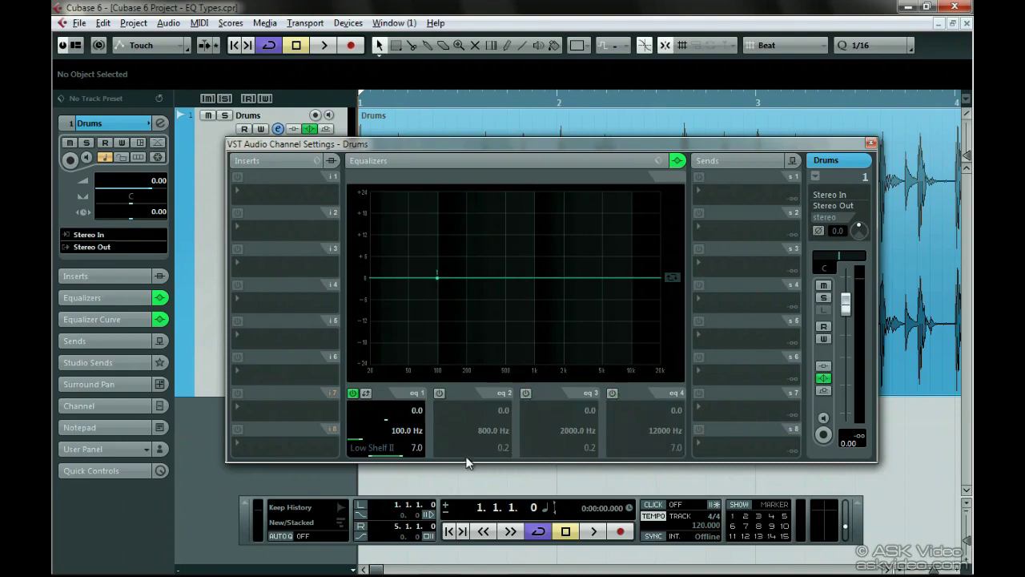
Keep EQ band 1 on Low Shelf II and pull it down to -24 dB at about 21 Hz while playing the drums.
click(380, 447)
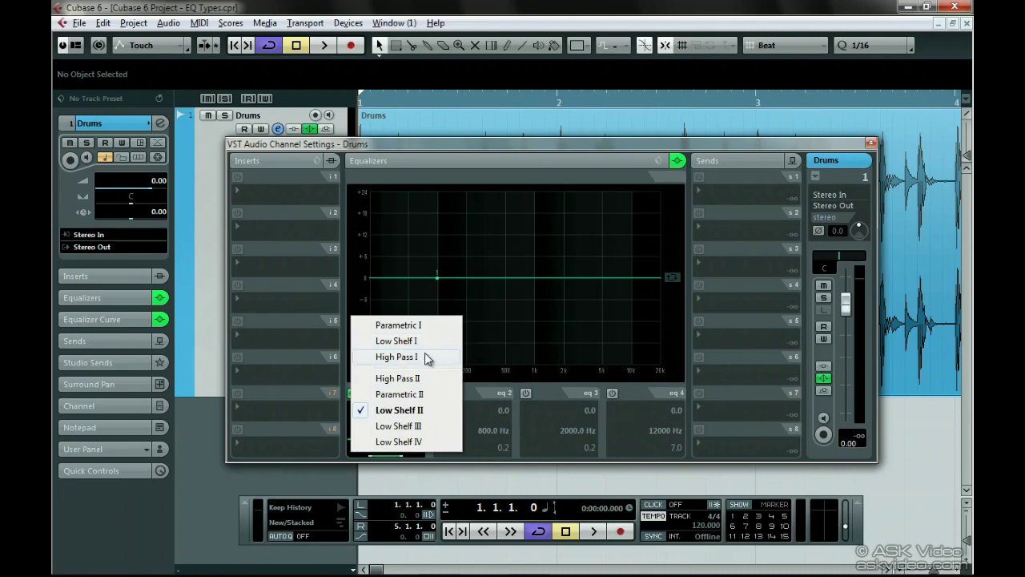
click(431, 409)
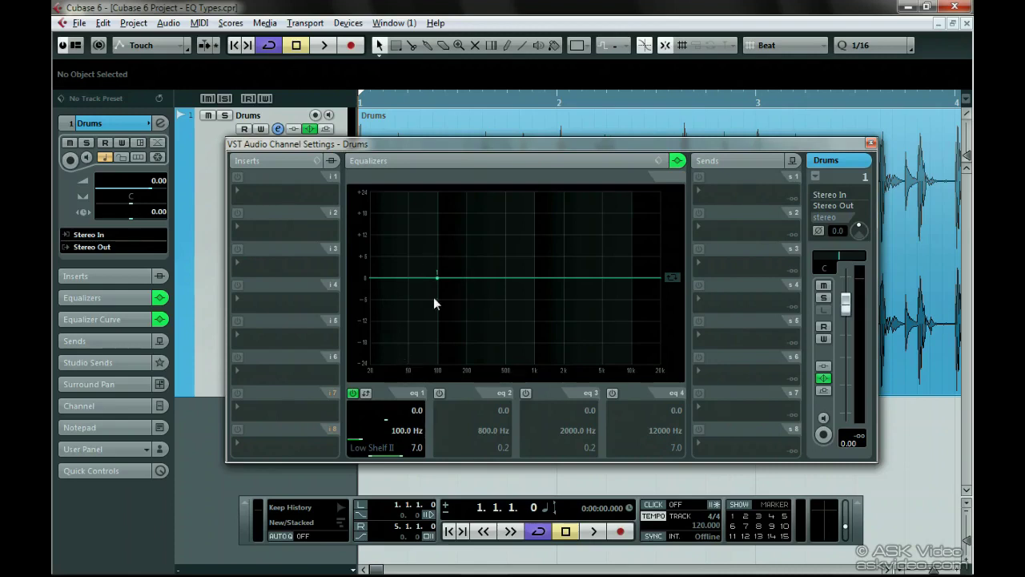
key(space)
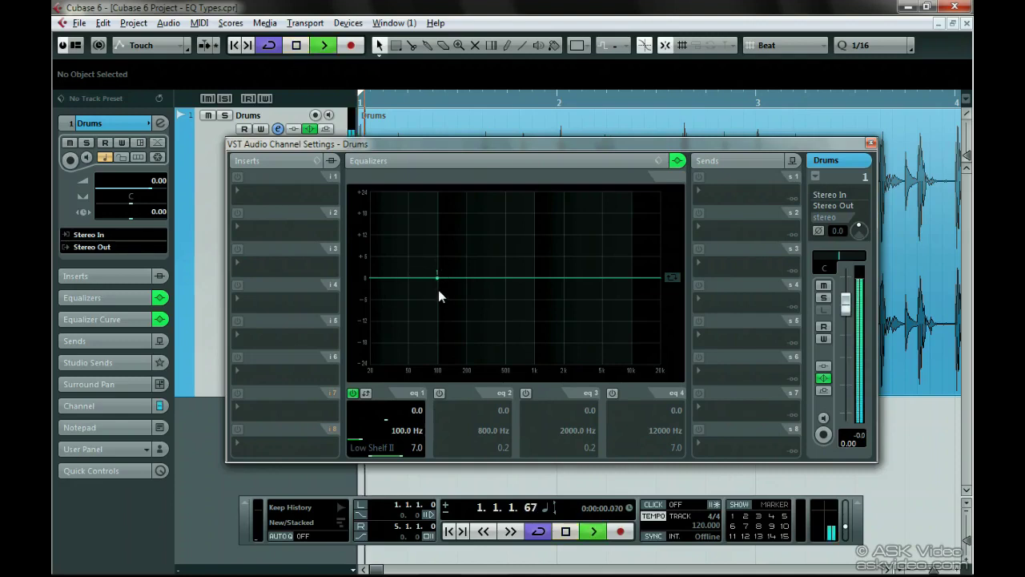
drag(437, 278, 373, 384)
key(space)
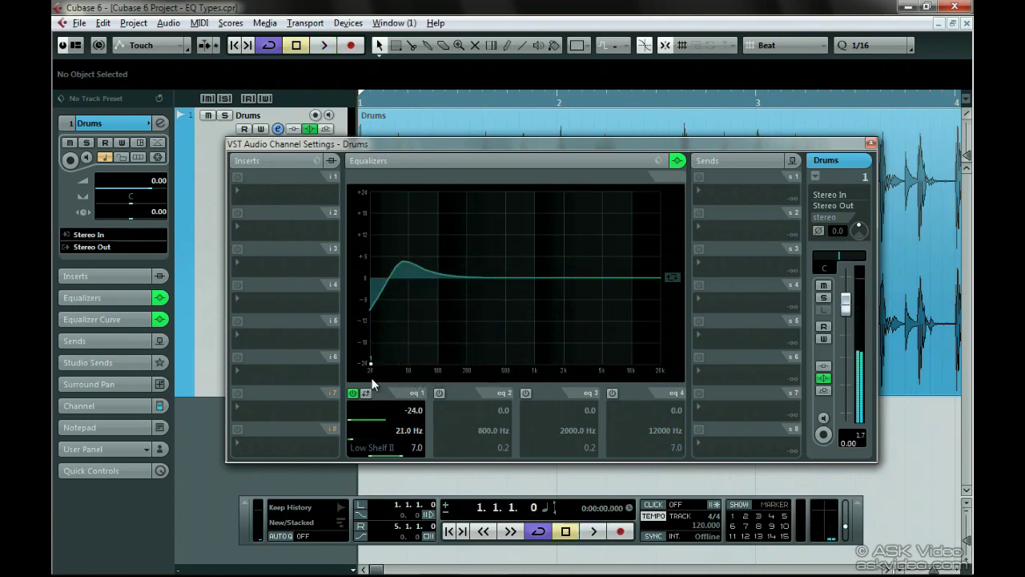
Change EQ band 1 to High Pass II and raise its cutoff frequency to about 147 Hz.
click(382, 449)
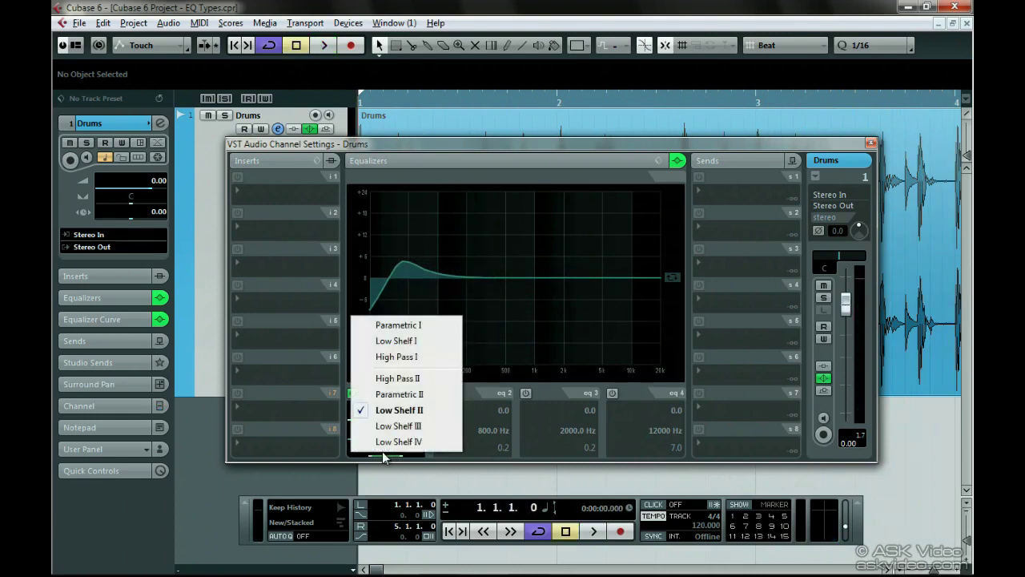
click(437, 378)
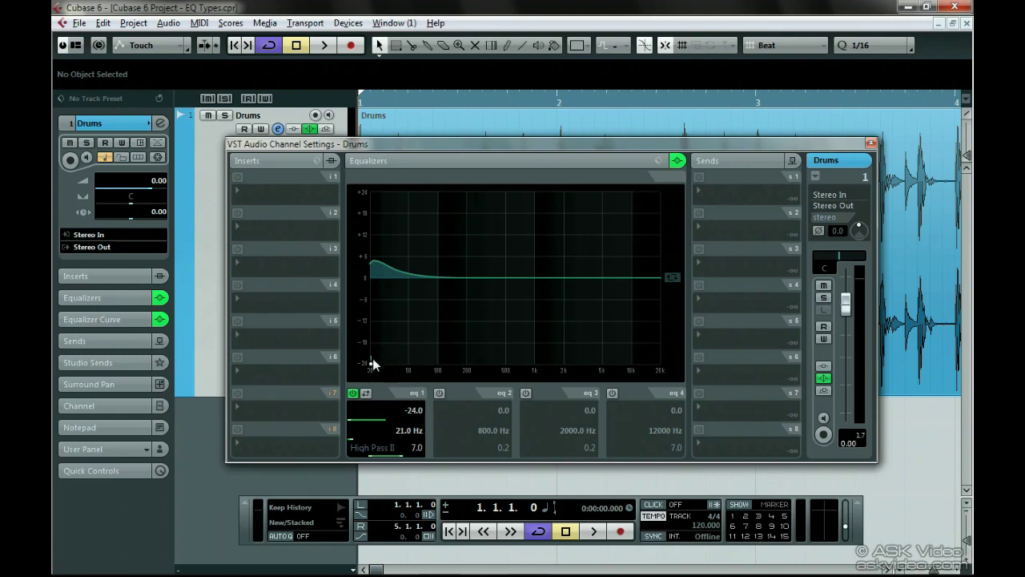
drag(372, 360, 453, 373)
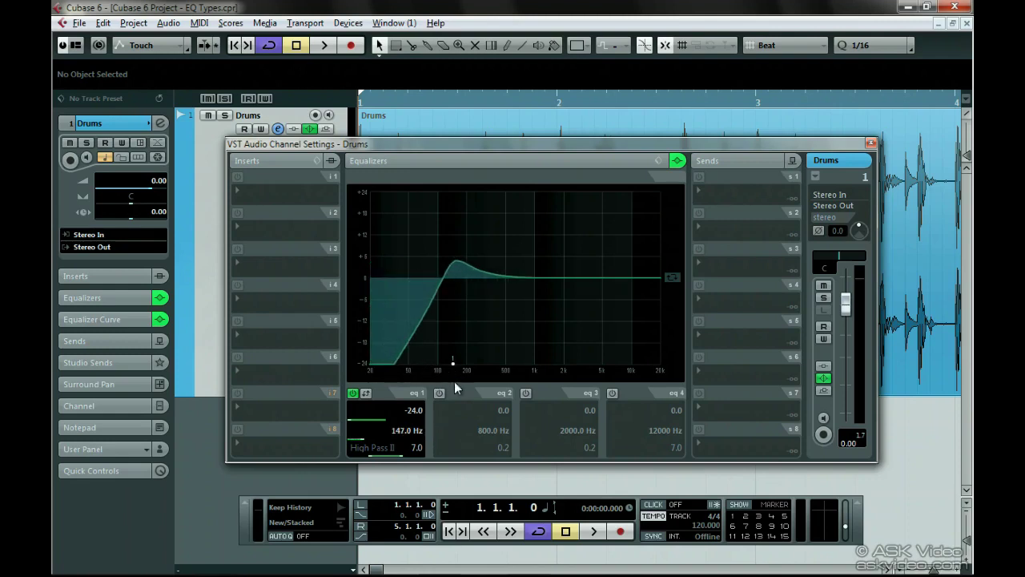
Change EQ band 1 to Parametric II with a cut of about -13.2 dB at 1852.6 Hz and a Q of 12.0.
click(397, 449)
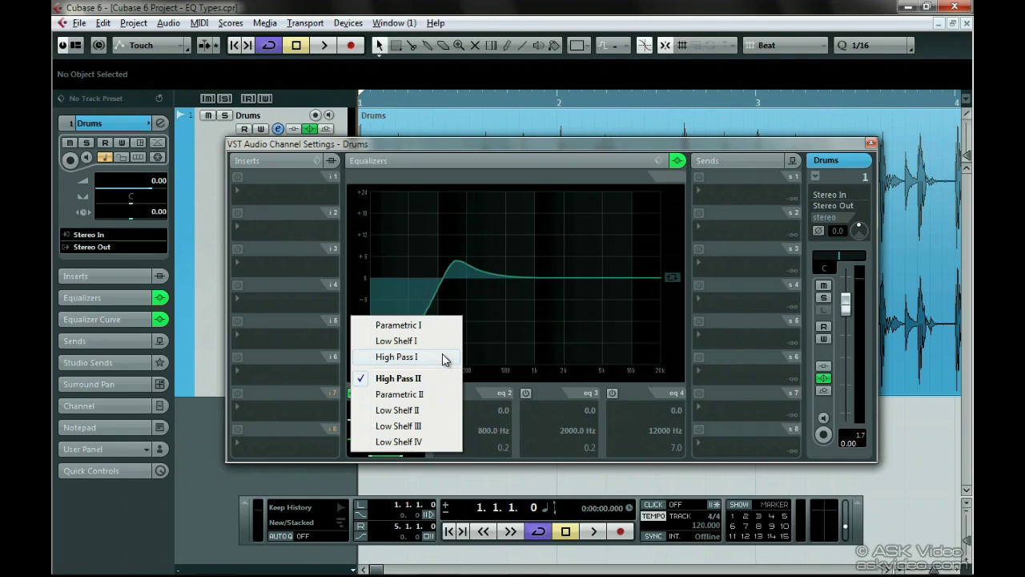
click(446, 400)
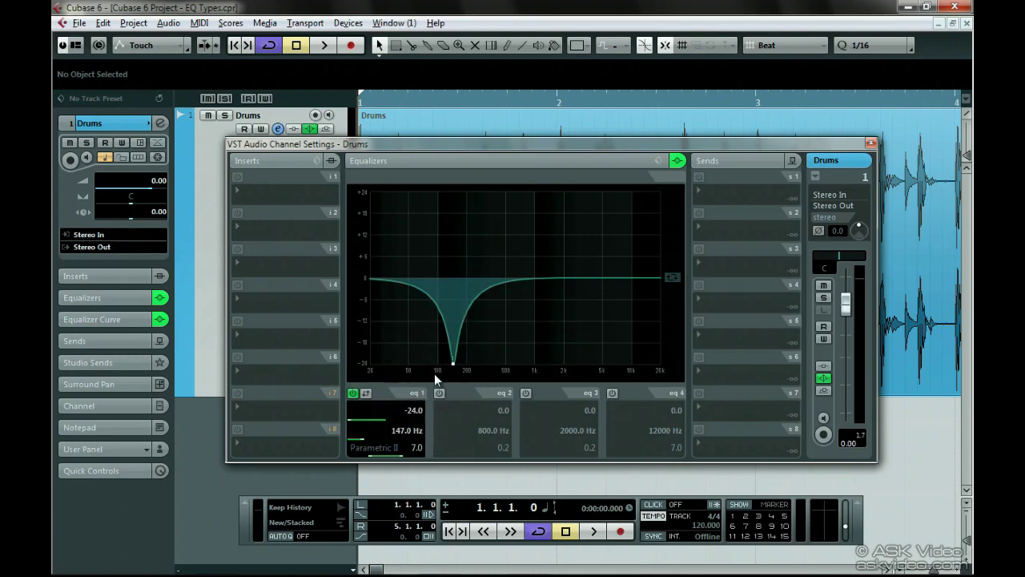
mouse_move(362, 439)
mouse_down()
mouse_move(425, 417)
mouse_move(366, 424)
mouse_up()
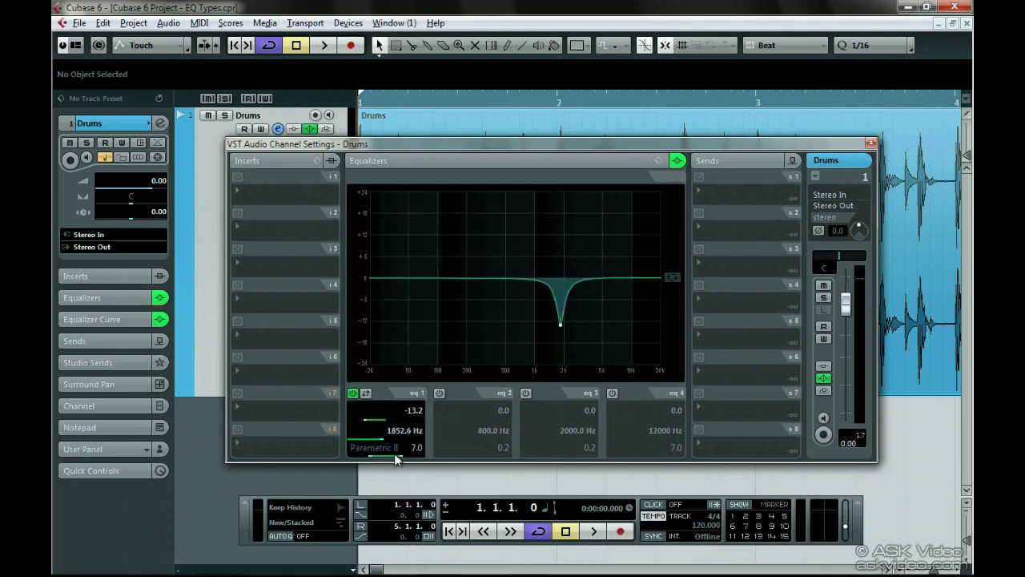
mouse_move(396, 456)
mouse_down()
mouse_move(435, 452)
mouse_move(378, 450)
mouse_up()
Play the drums while sweeping EQ band 1 up to a narrow boost of about 17.8 dB at 438 Hz, then stop playback.
key(space)
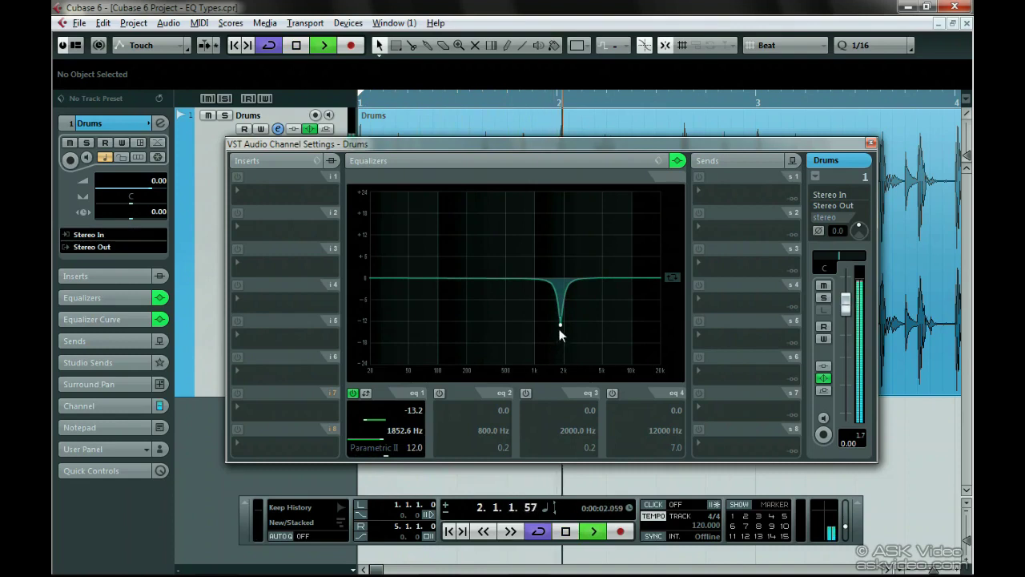
drag(560, 324, 500, 219)
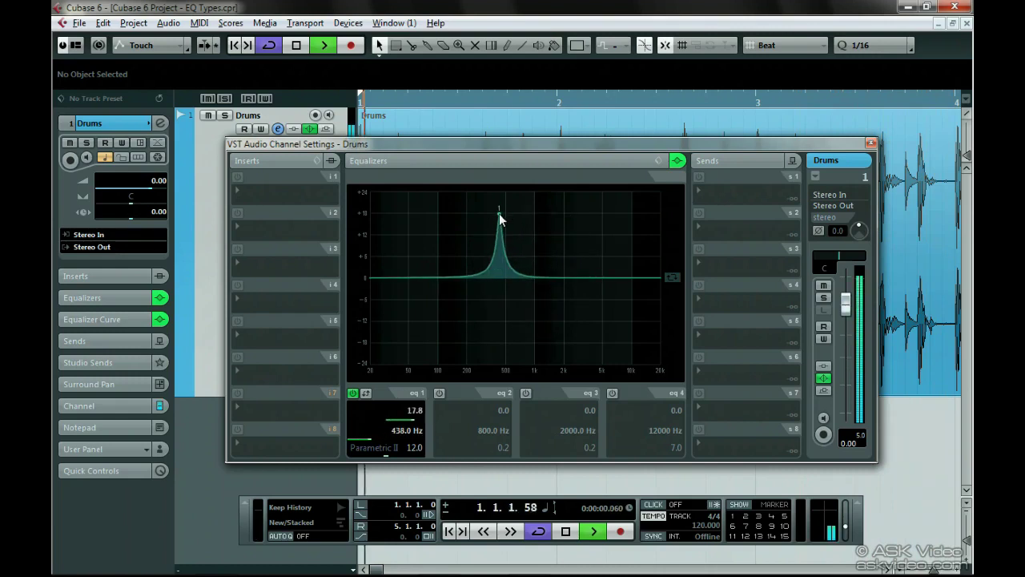
key(space)
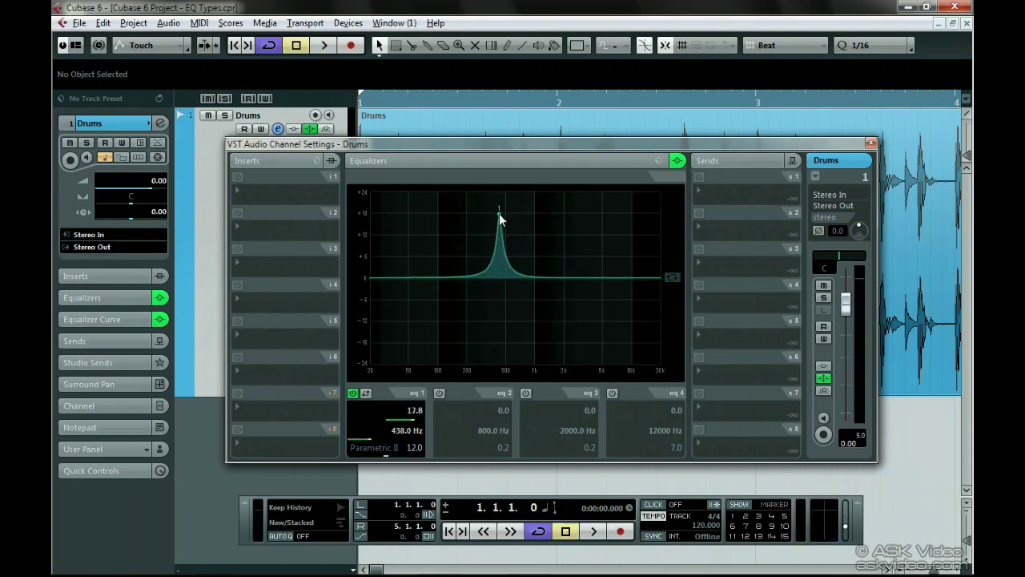
Switch from EQ band 1 to band 4 and set band 4's filter type to Low Pass I.
click(353, 394)
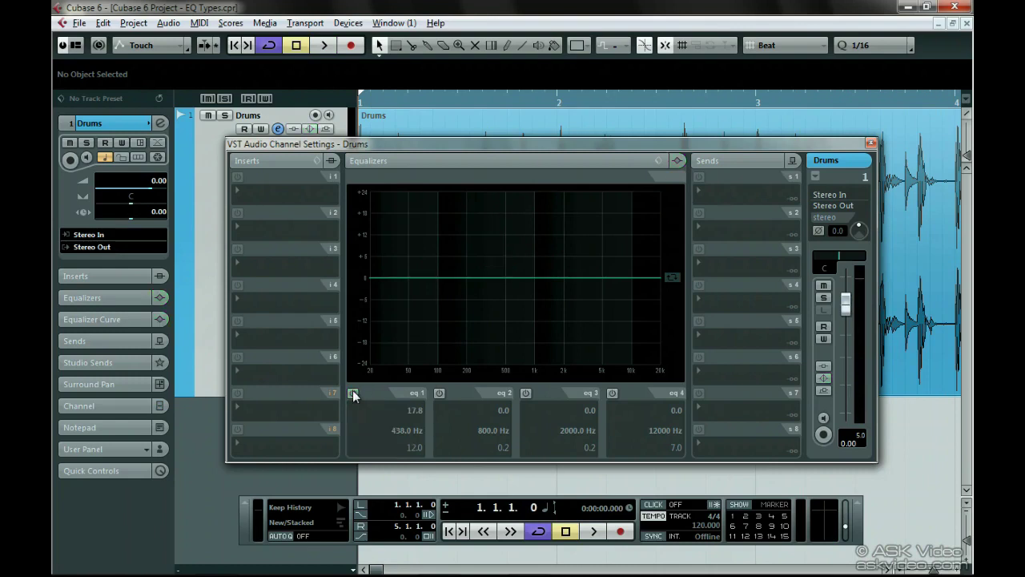
click(612, 394)
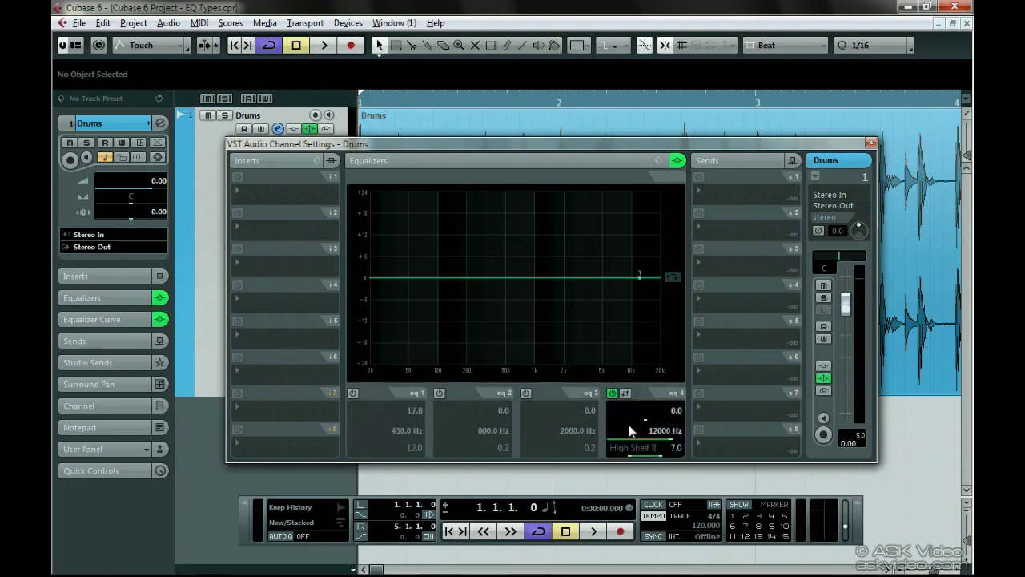
click(624, 449)
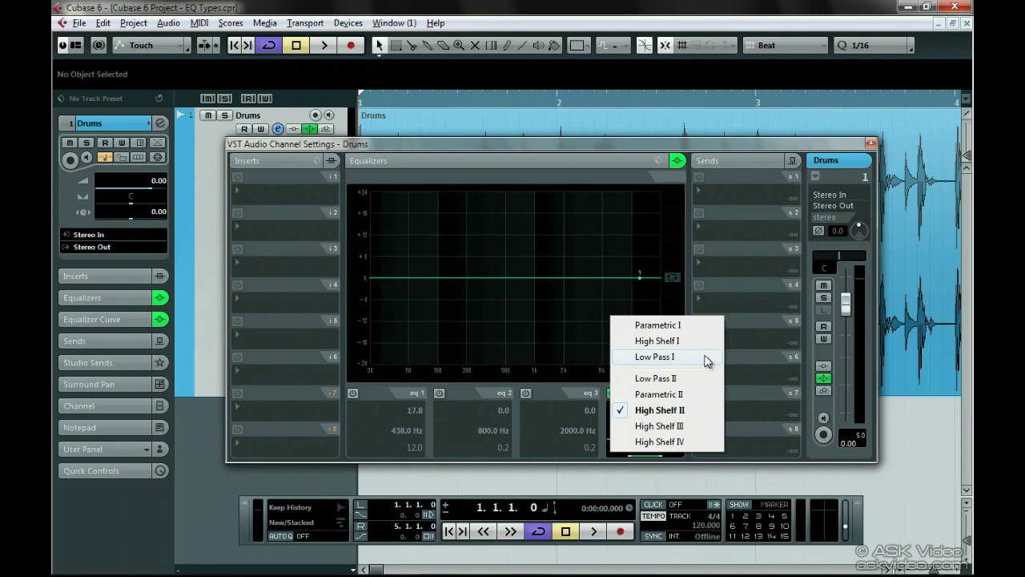
click(704, 360)
Play the drums while sweeping EQ band 4's low-pass cutoff down through about 4236 Hz toward the low frequencies.
key(space)
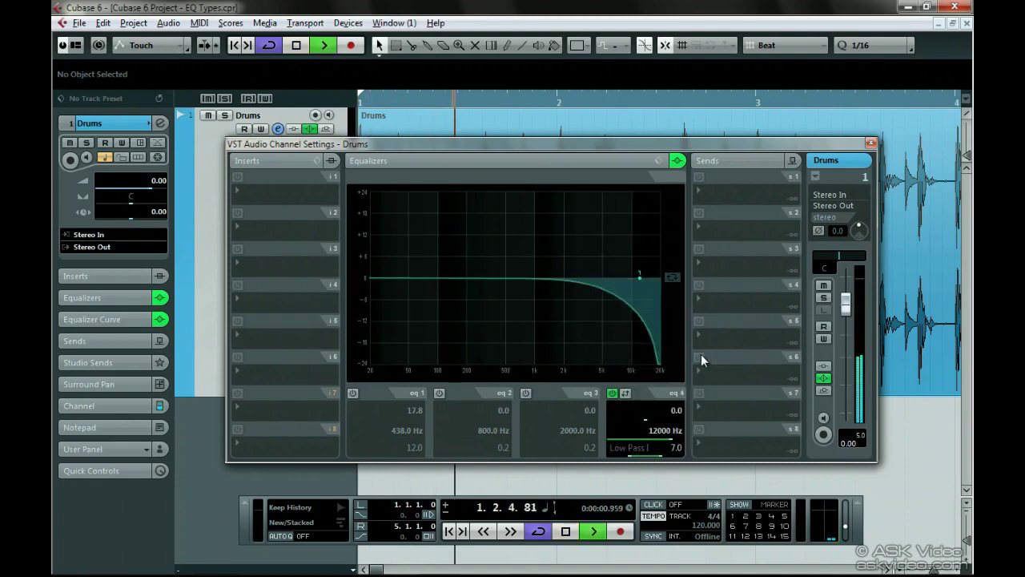
mouse_move(640, 278)
mouse_down()
mouse_move(536, 281)
mouse_move(652, 279)
mouse_up()
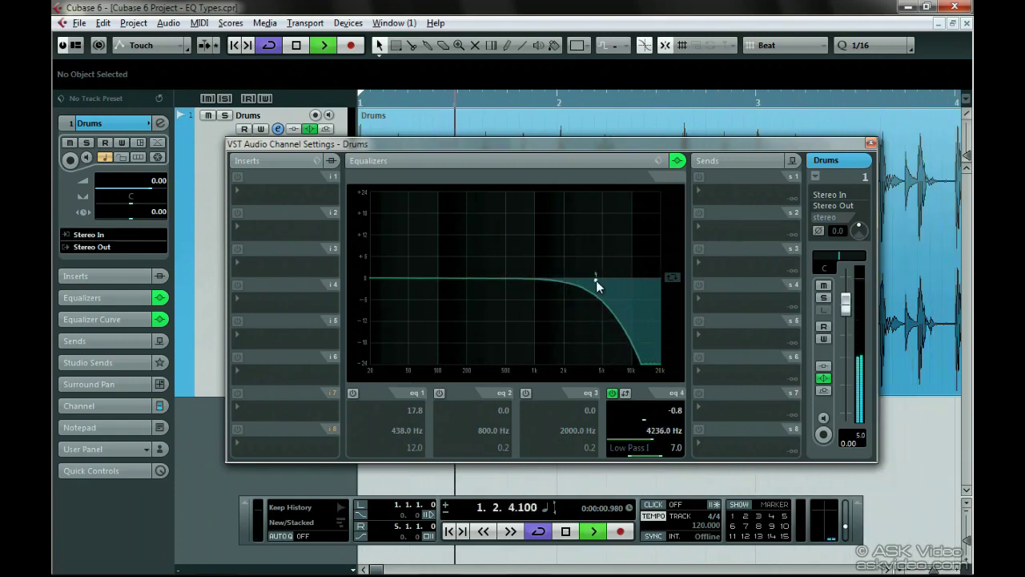
drag(596, 286, 464, 288)
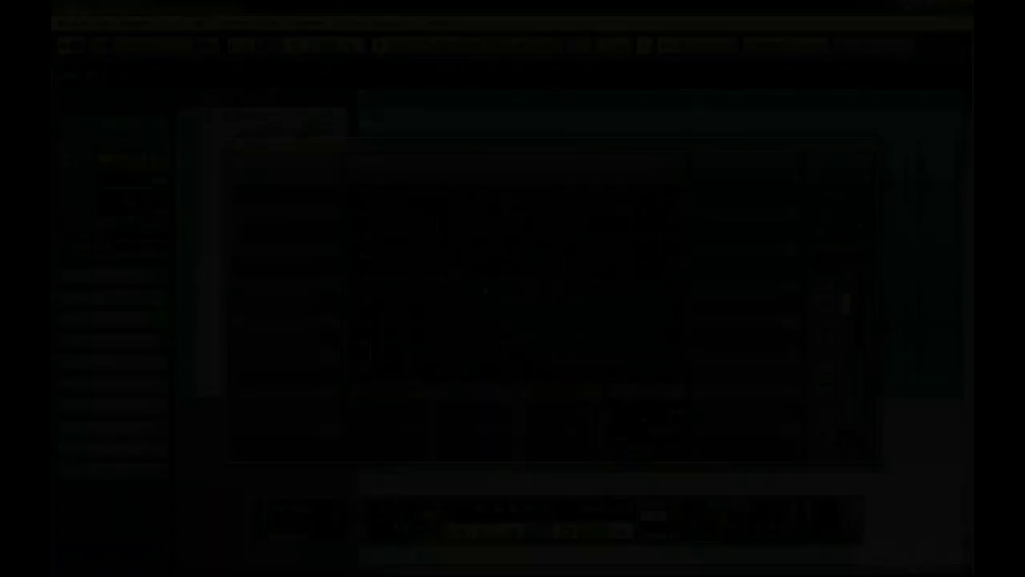